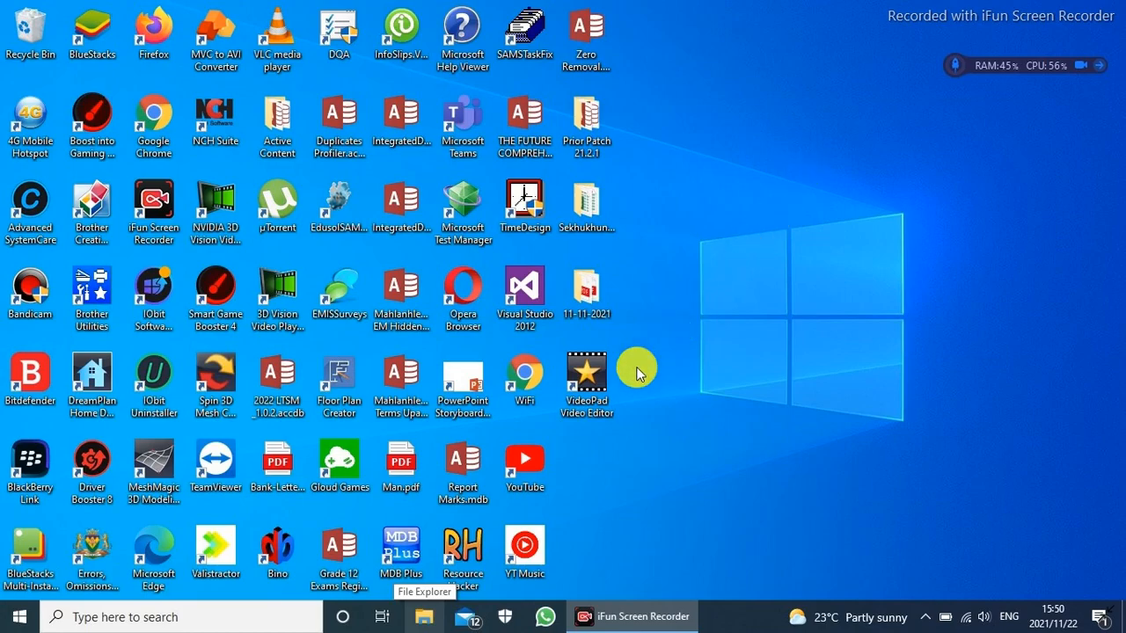
Open the Documents folder in File Explorer.
left_click(432, 619)
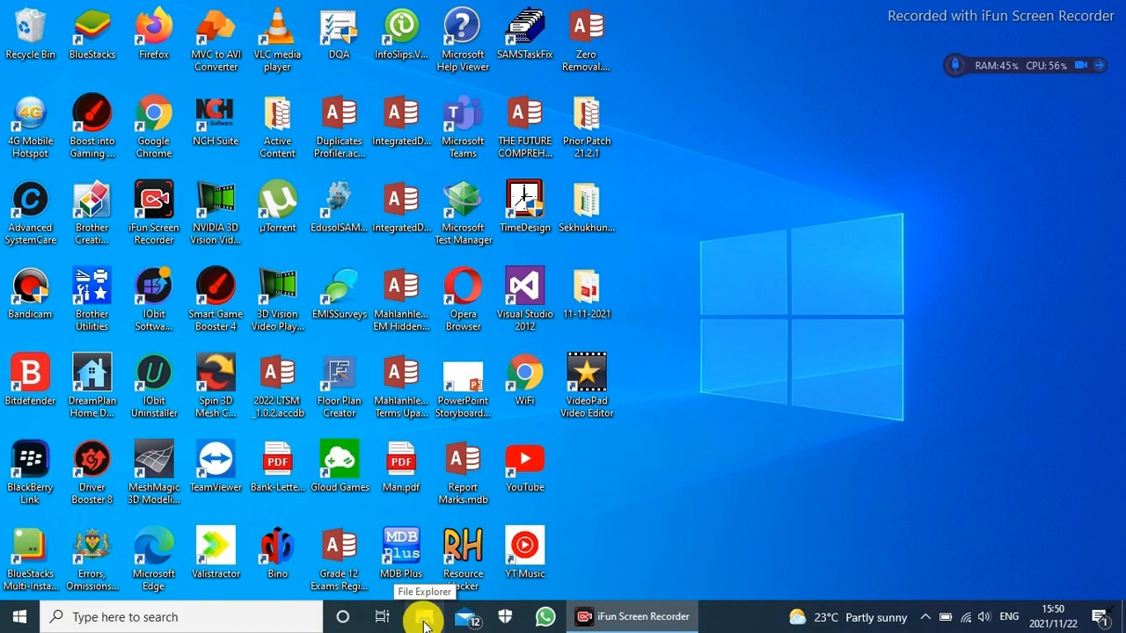
left_click(423, 620)
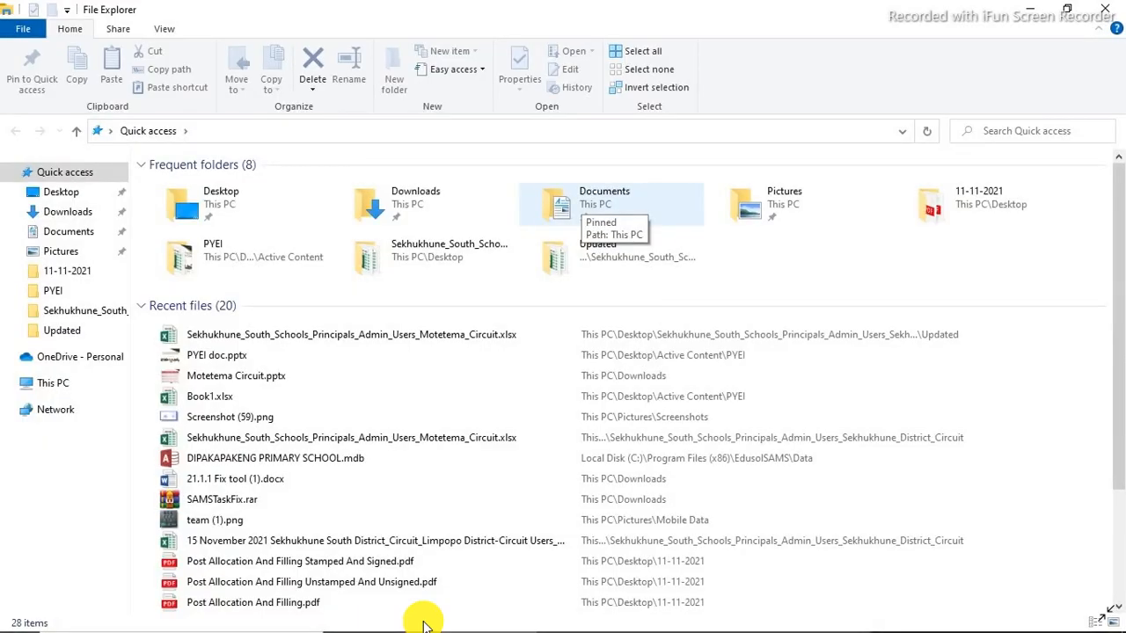
double_click(604, 205)
Create a folder named "Motetema Secodary School" in Documents and open it.
right_click(605, 205)
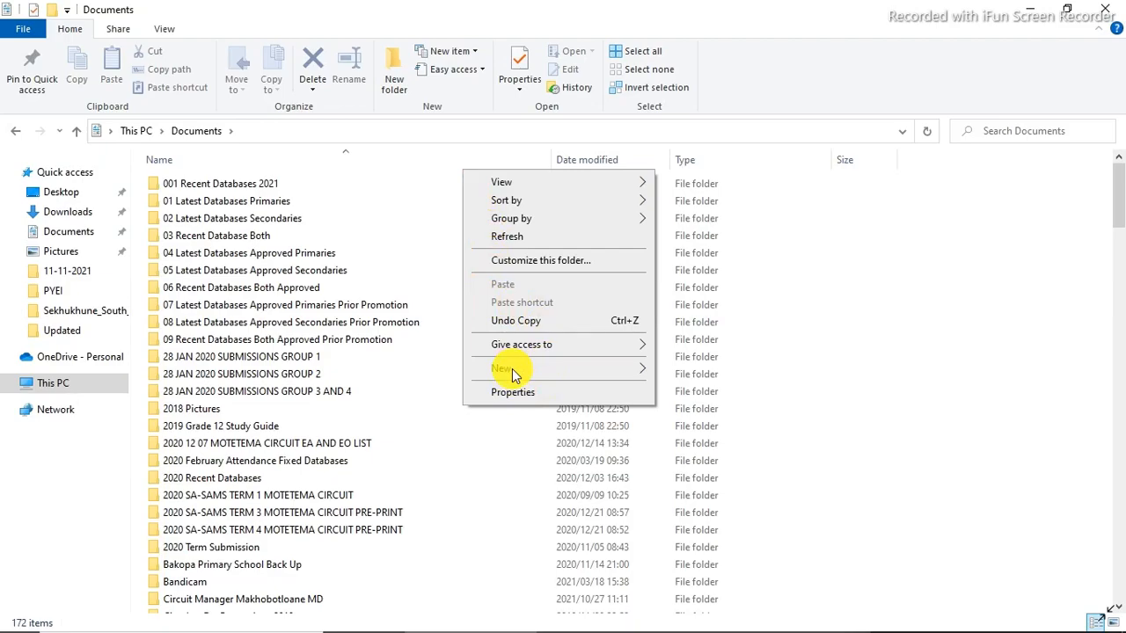
mouse_move(513, 373)
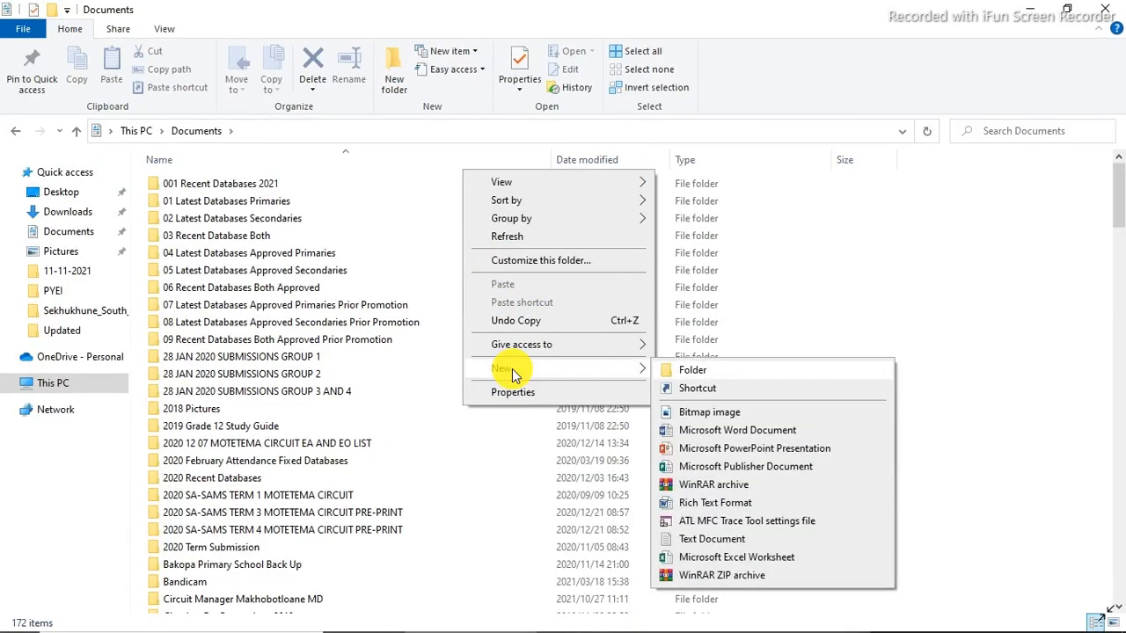
left_click(713, 380)
type("Motetema Secodary School")
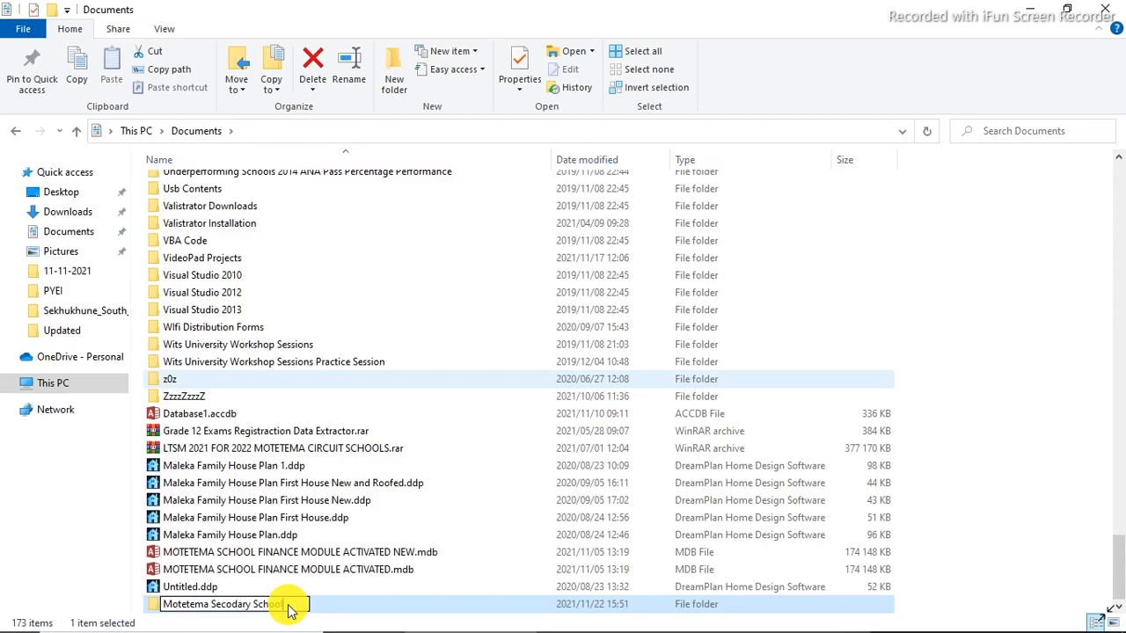
key("Return")
key("Return")
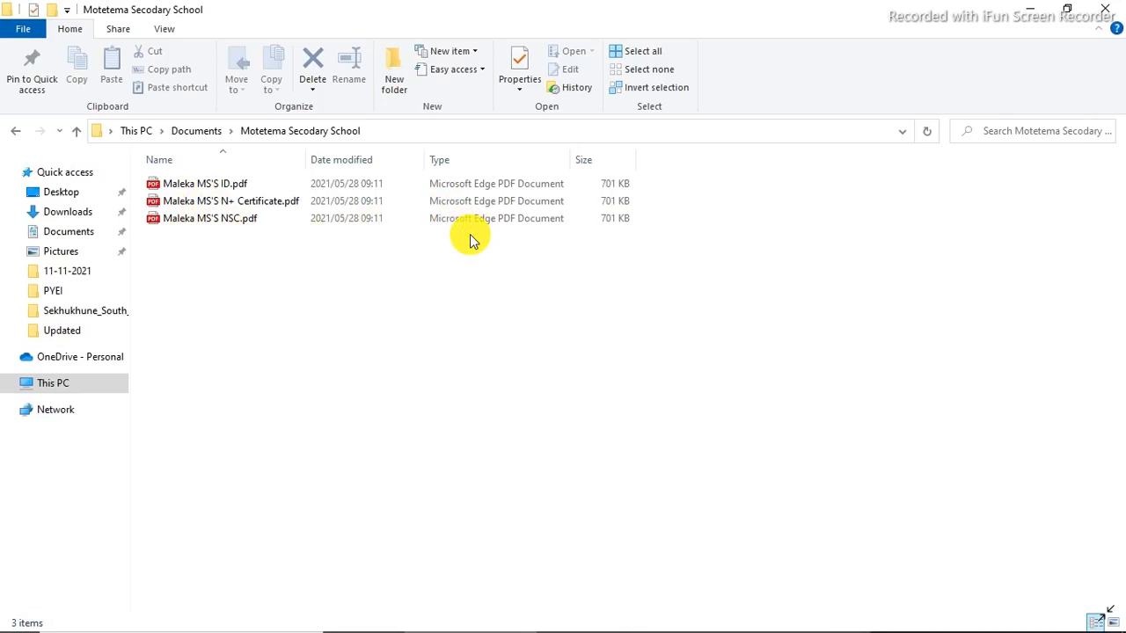
key("super+d")
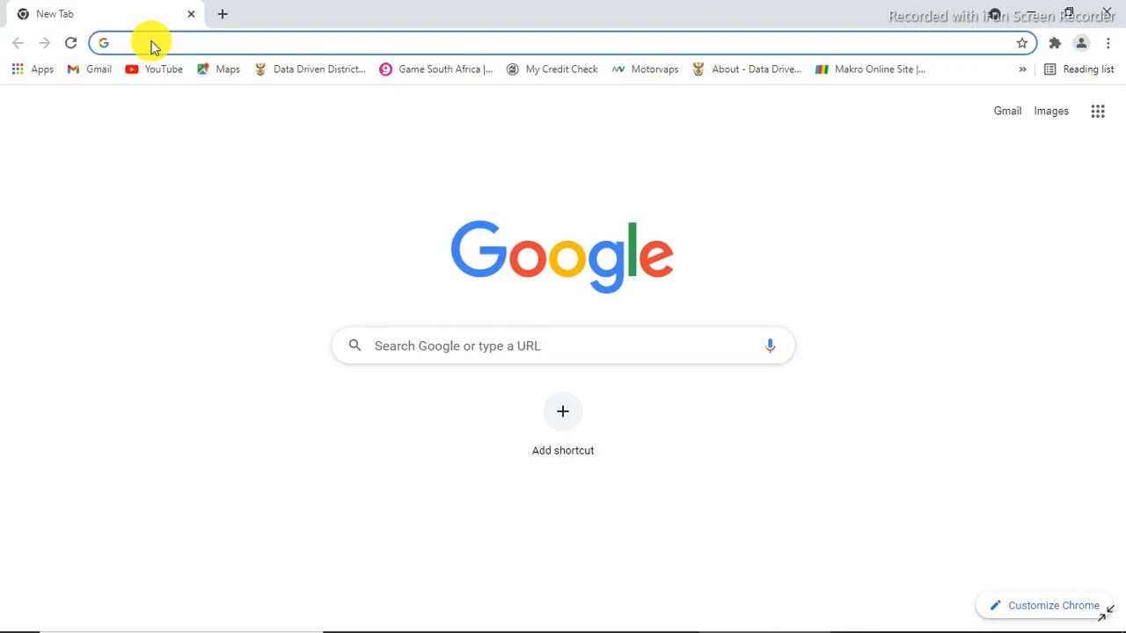
type("https://pyei.co.za")
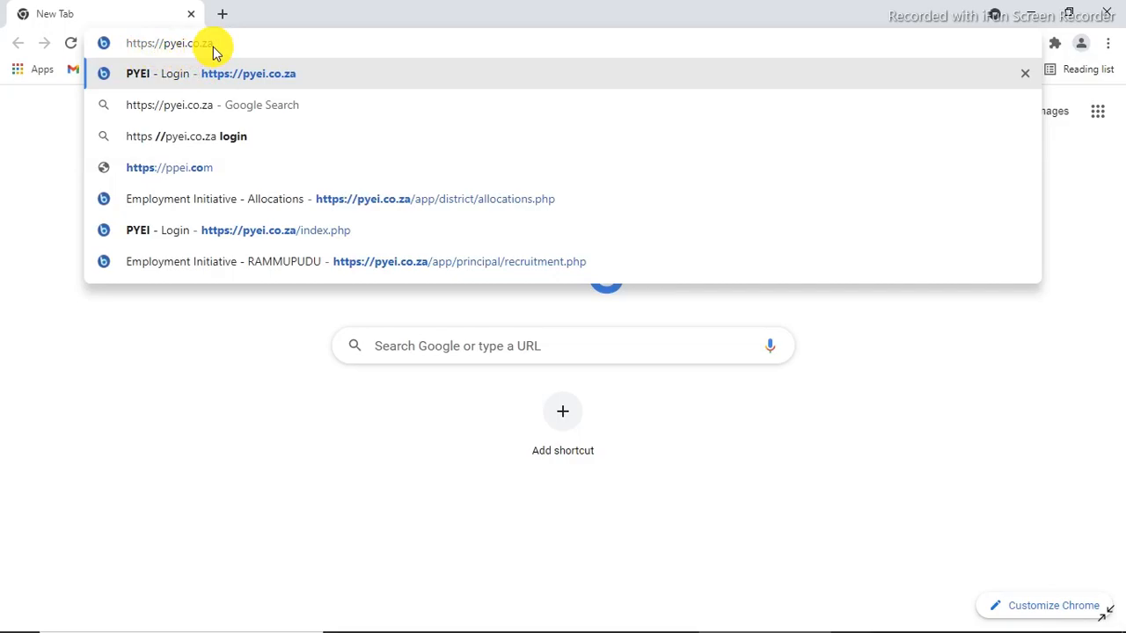
key("BackSpace")
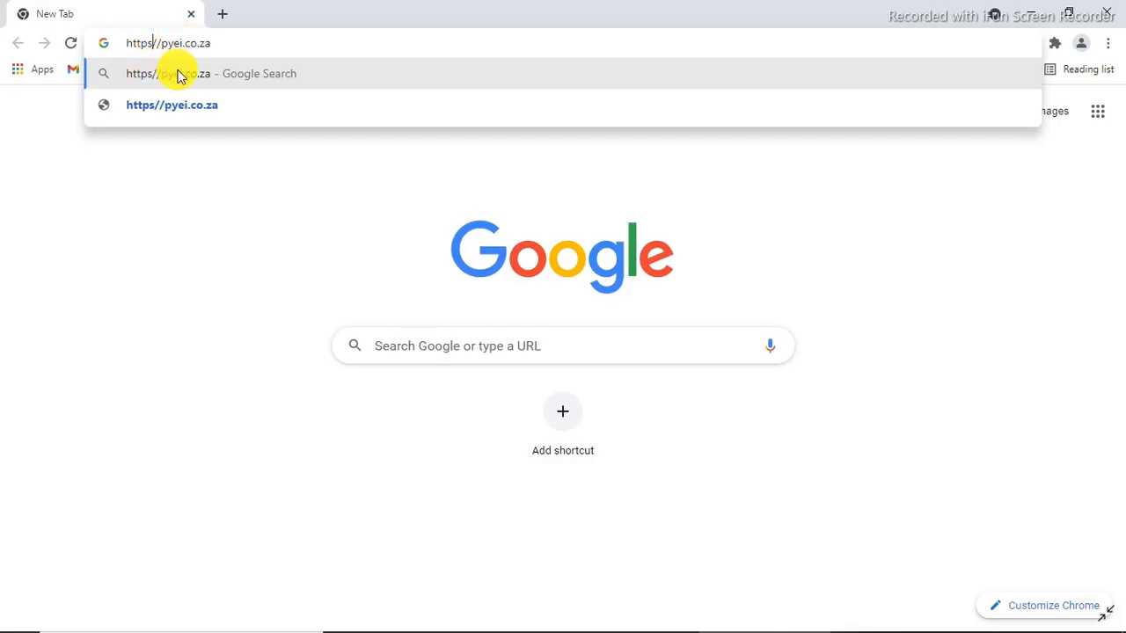
type(":")
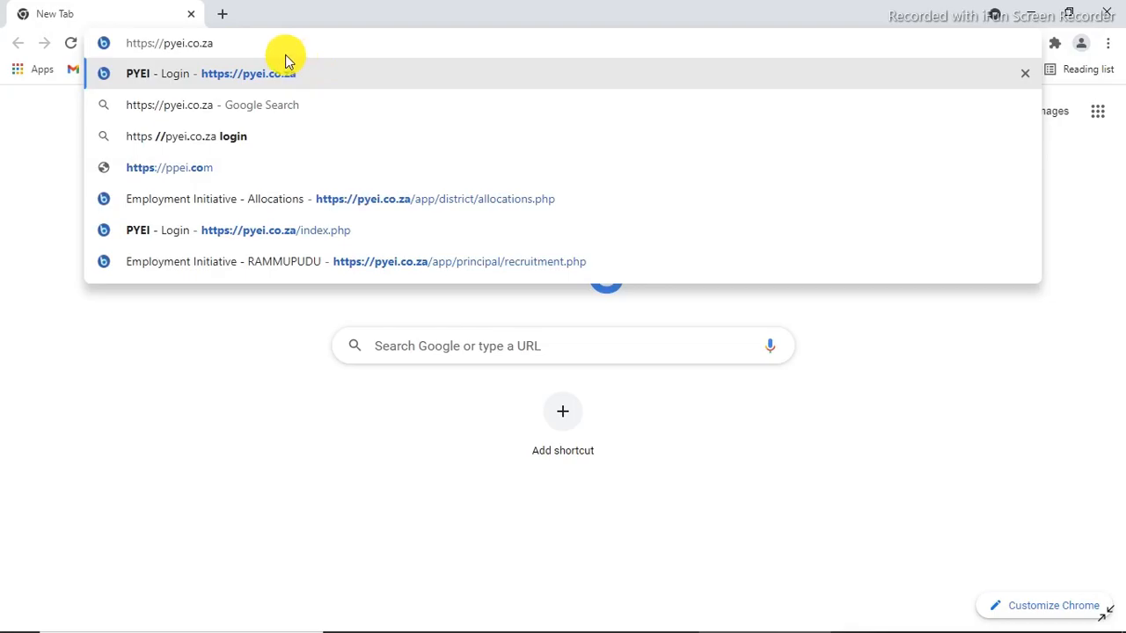
key("Return")
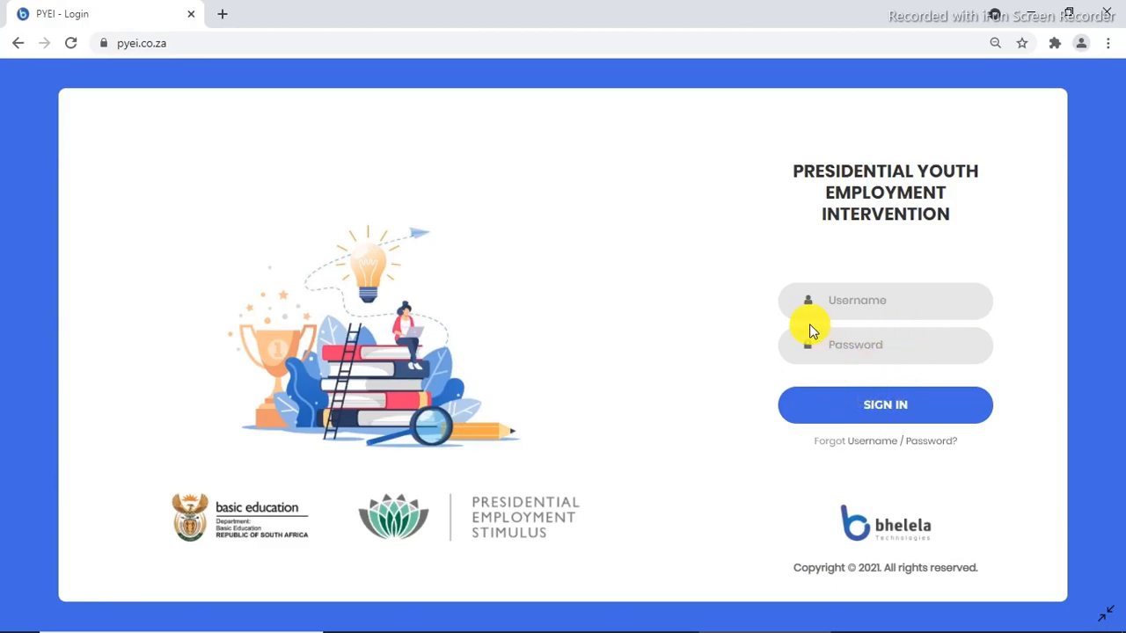
Sign in to the Presidential Youth Employment Intervention site with the account username and password.
left_click(871, 310)
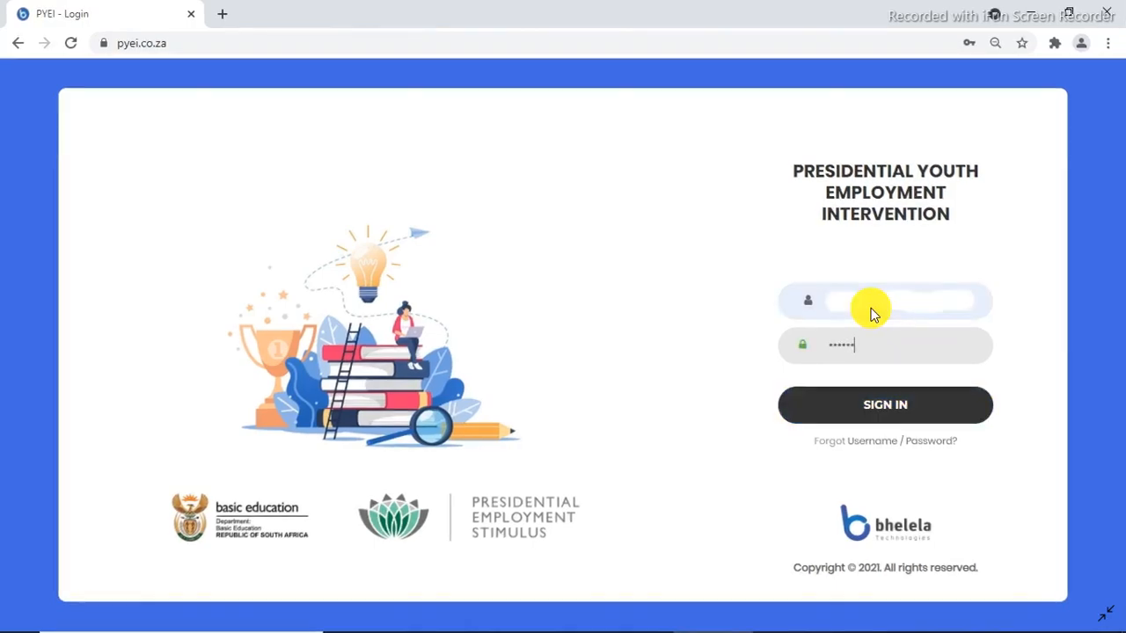
left_click(862, 334)
left_click(916, 406)
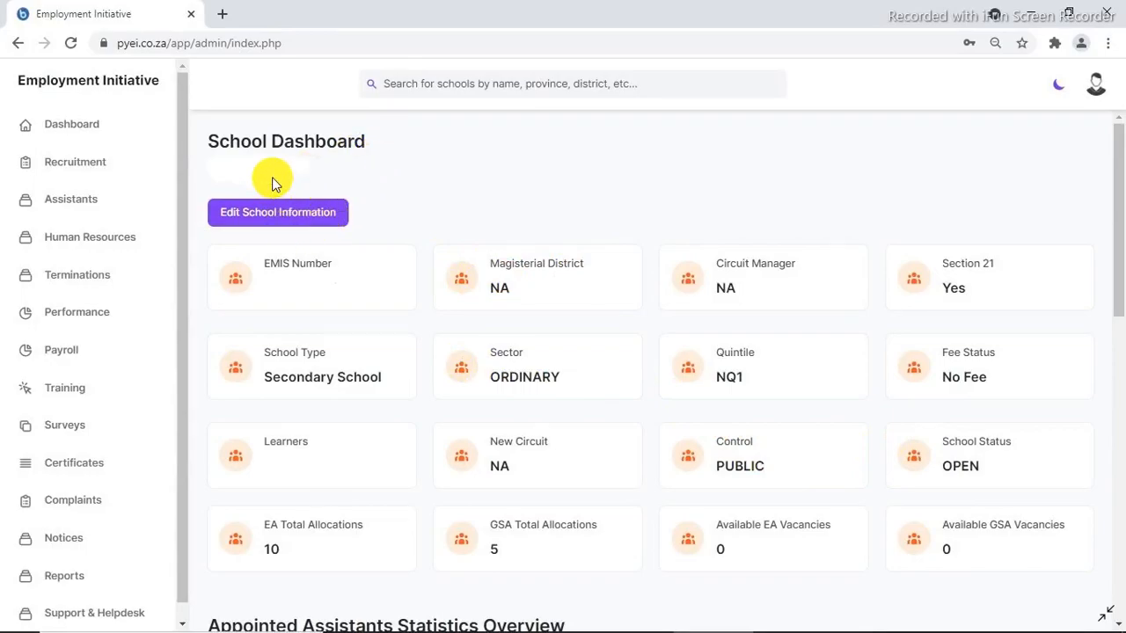
Edit the school information and set the School Type to Secondary School.
scroll(73, 134, "left", 3)
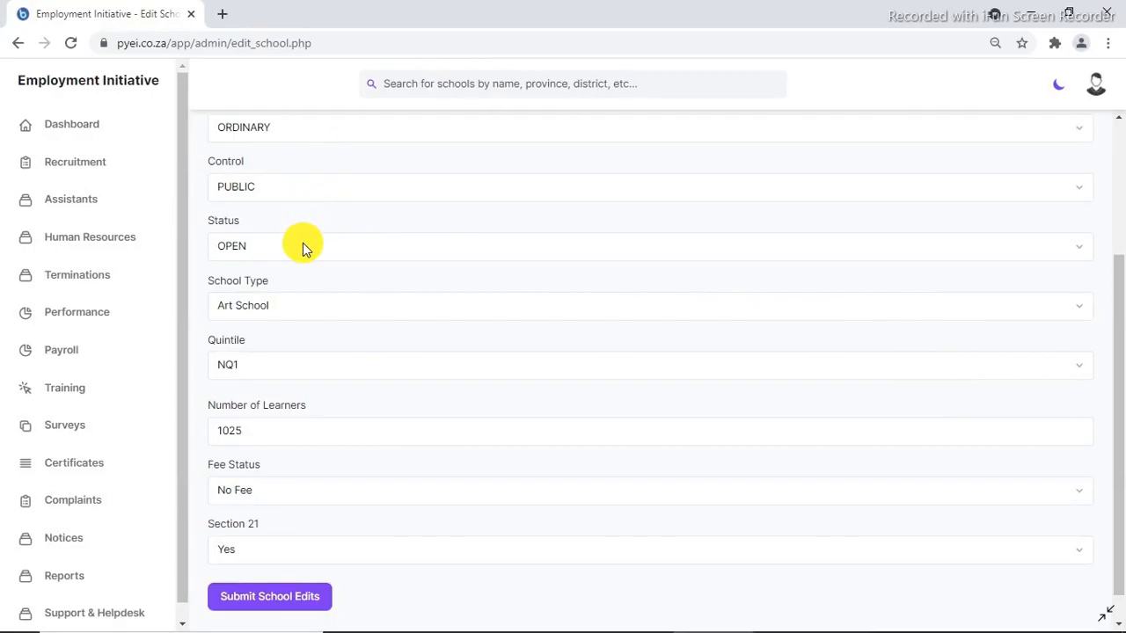
left_click(273, 305)
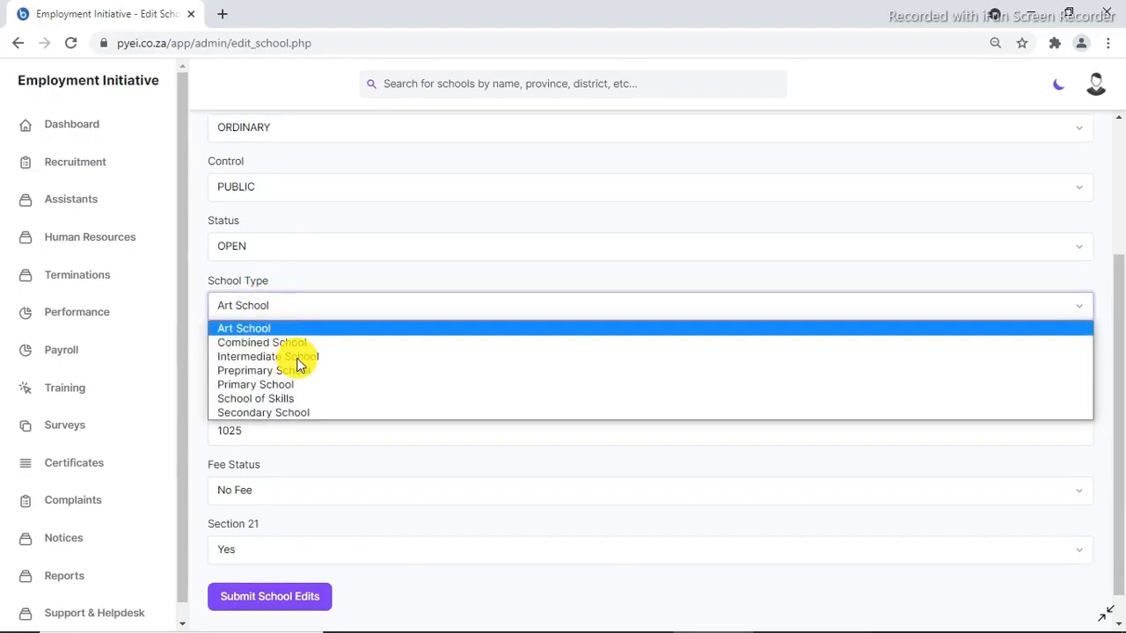
left_click(279, 413)
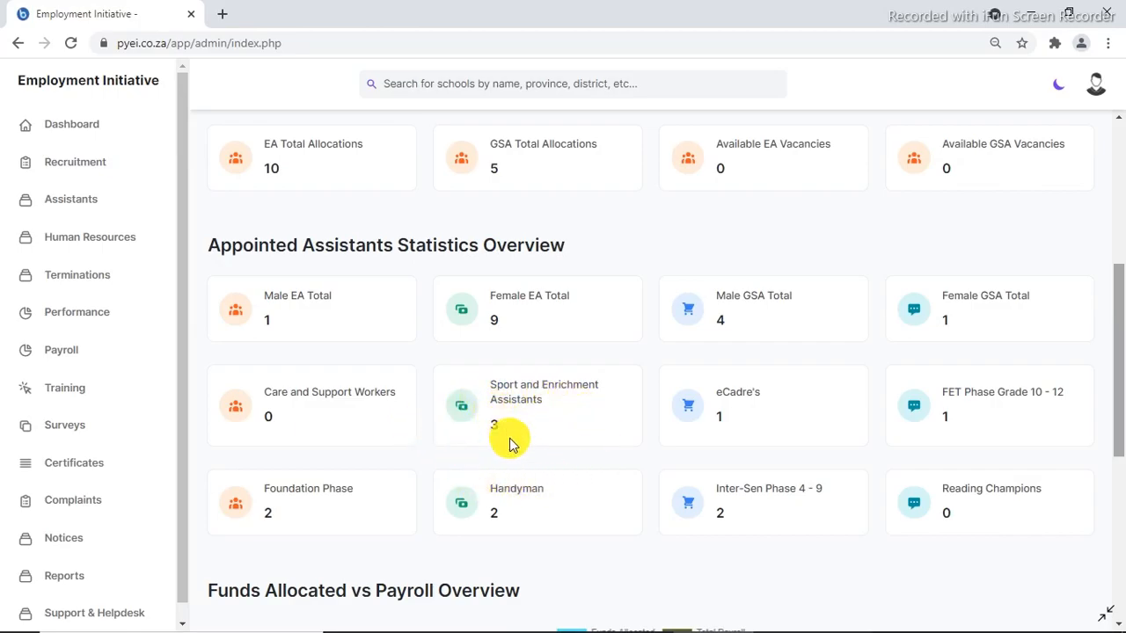
Open the assistant recommendation form under Recruitment and start uploading the candidate's ID document.
left_click(557, 414)
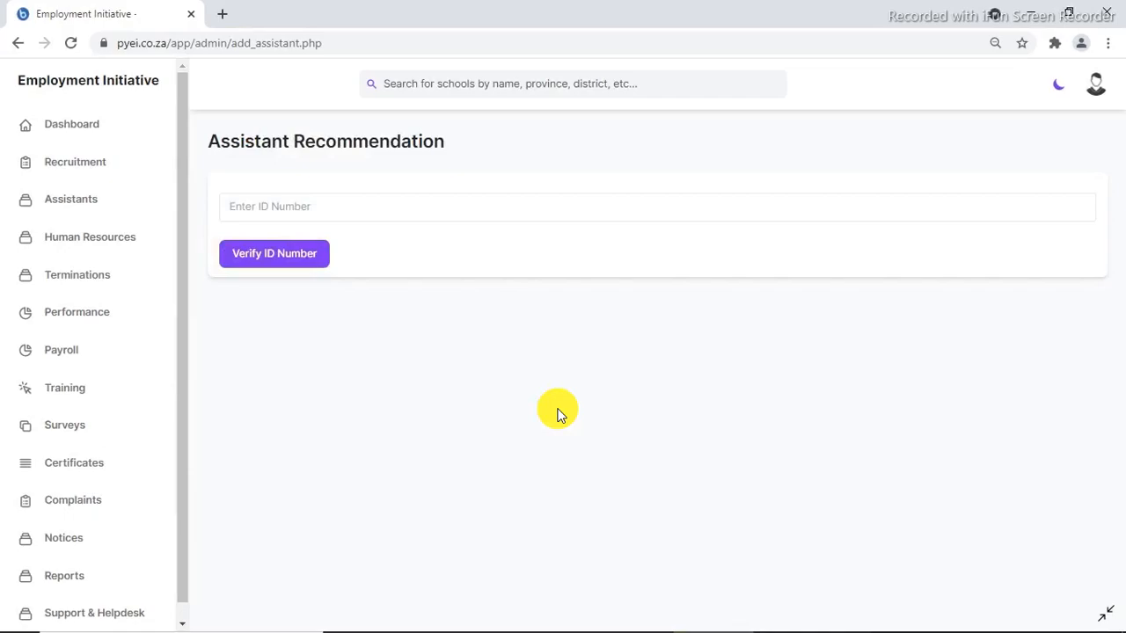
key("alt+Left")
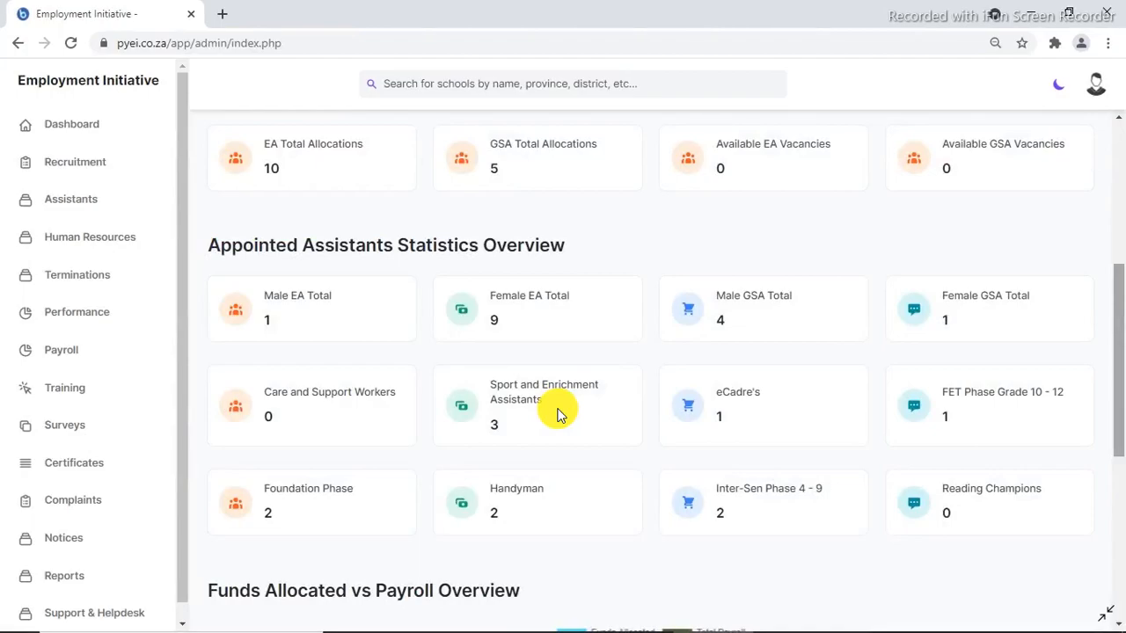
left_click(77, 167)
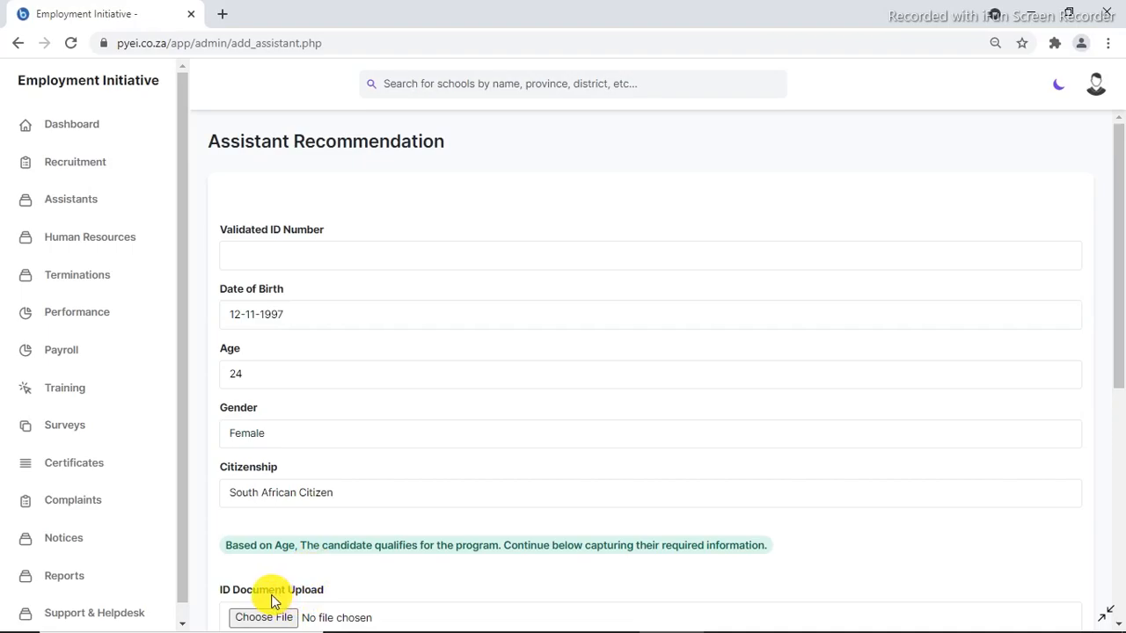
scroll(268, 607, "down", 3)
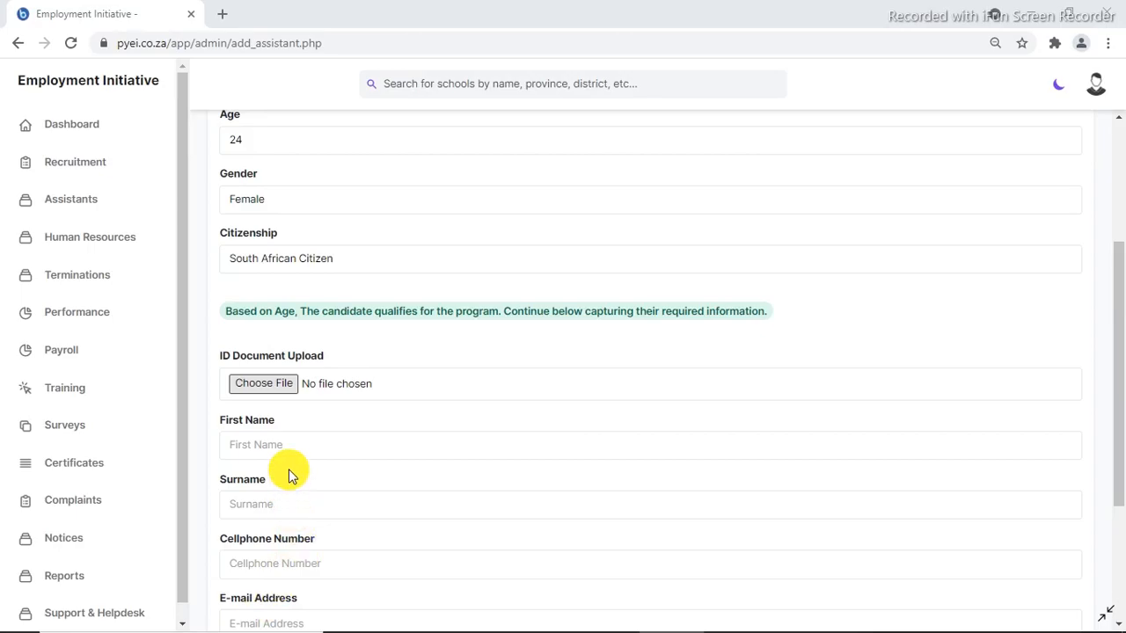
left_click(268, 387)
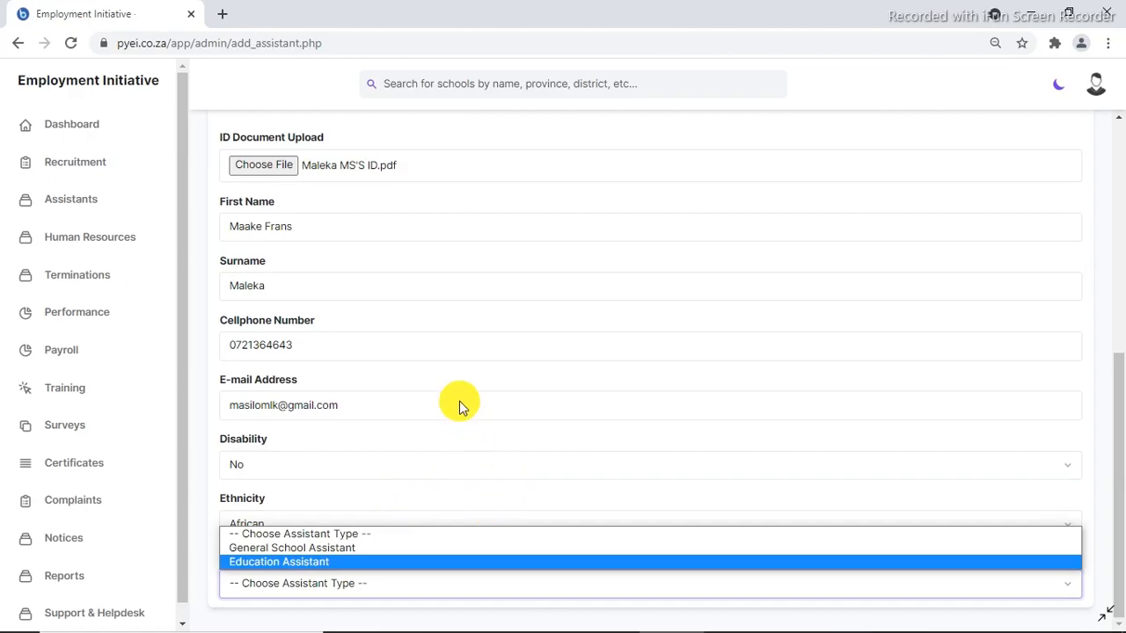
Set the Assistant Type to Education Assistant and complete the matric details with the job role eCadre.
key("Return")
scroll(459, 402, "down", 2)
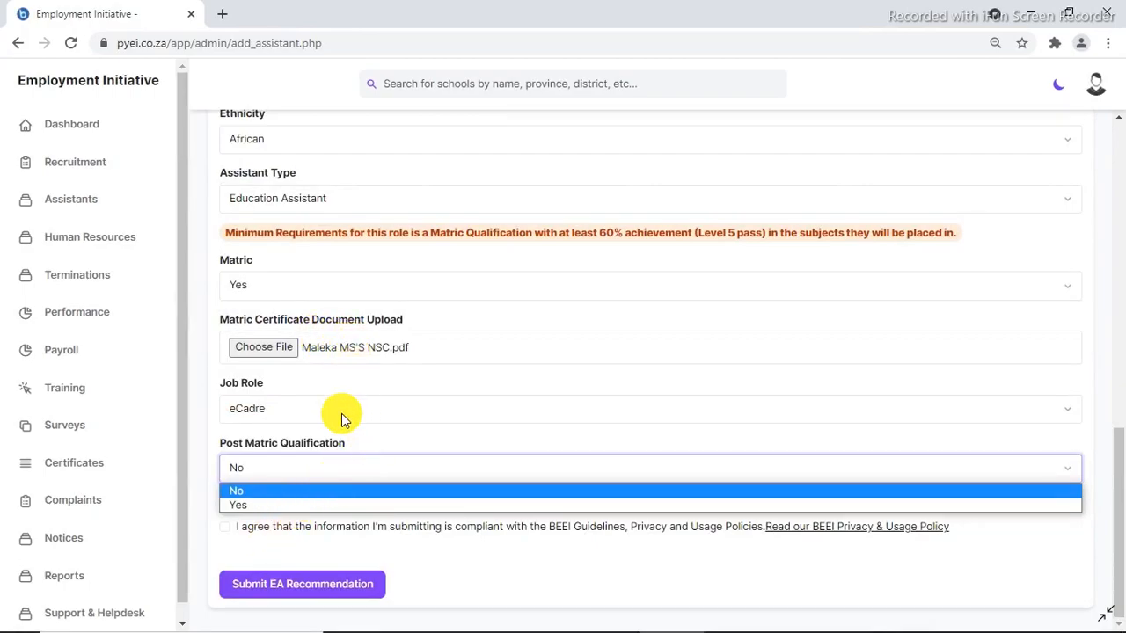
Record a post matric Certificate in Computer and Information Sciences and attach the candidate's N+ certificate PDF.
left_click(258, 505)
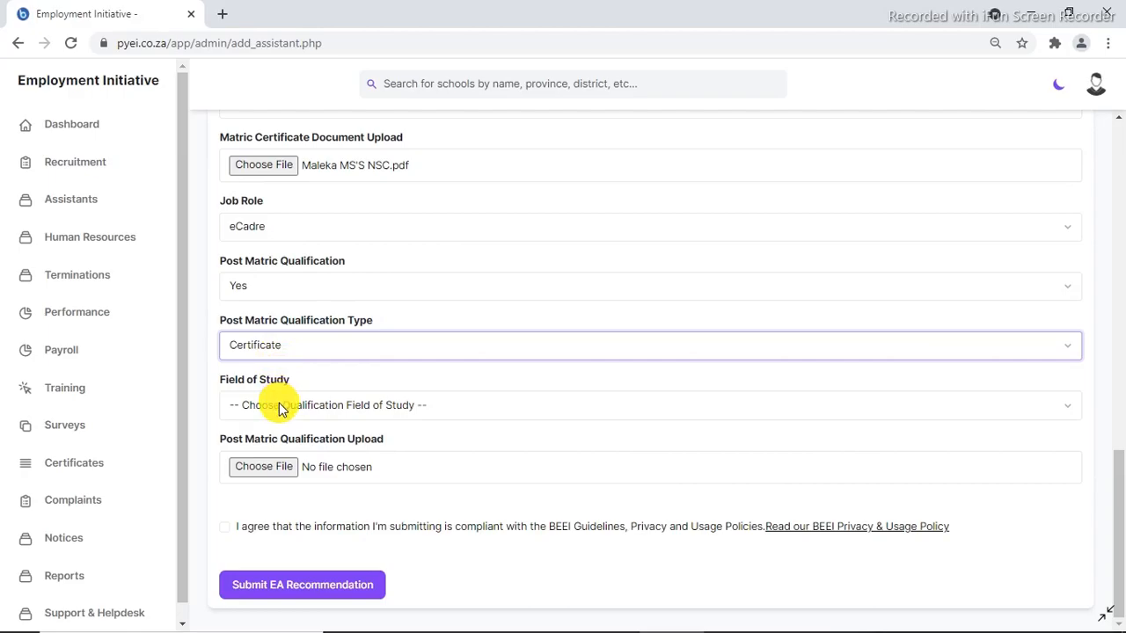
left_click(281, 475)
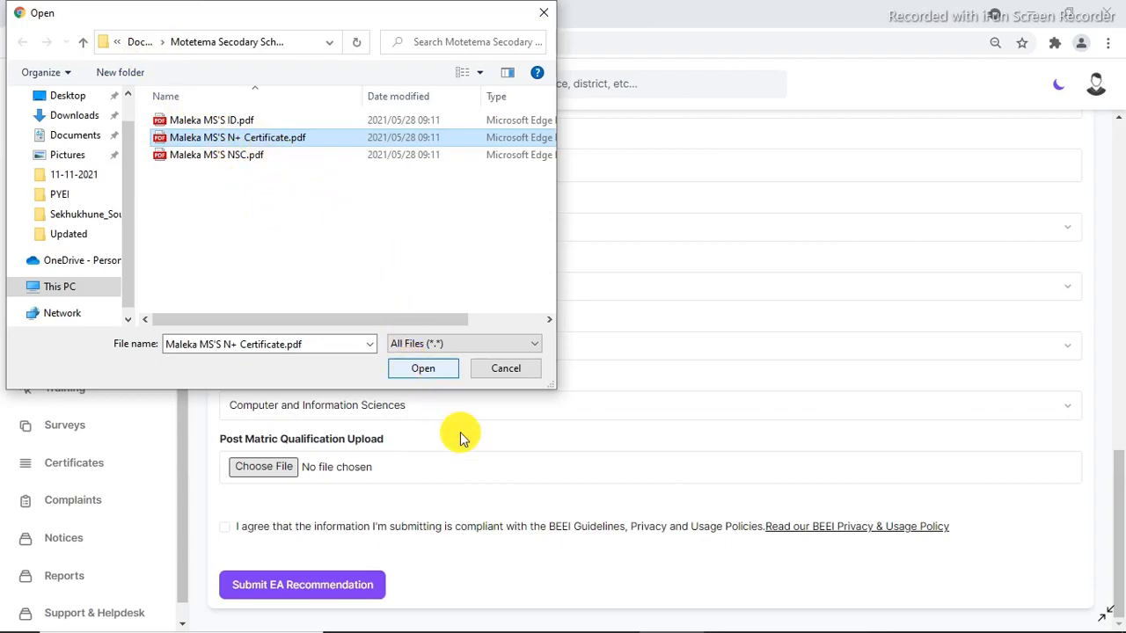
key("Return")
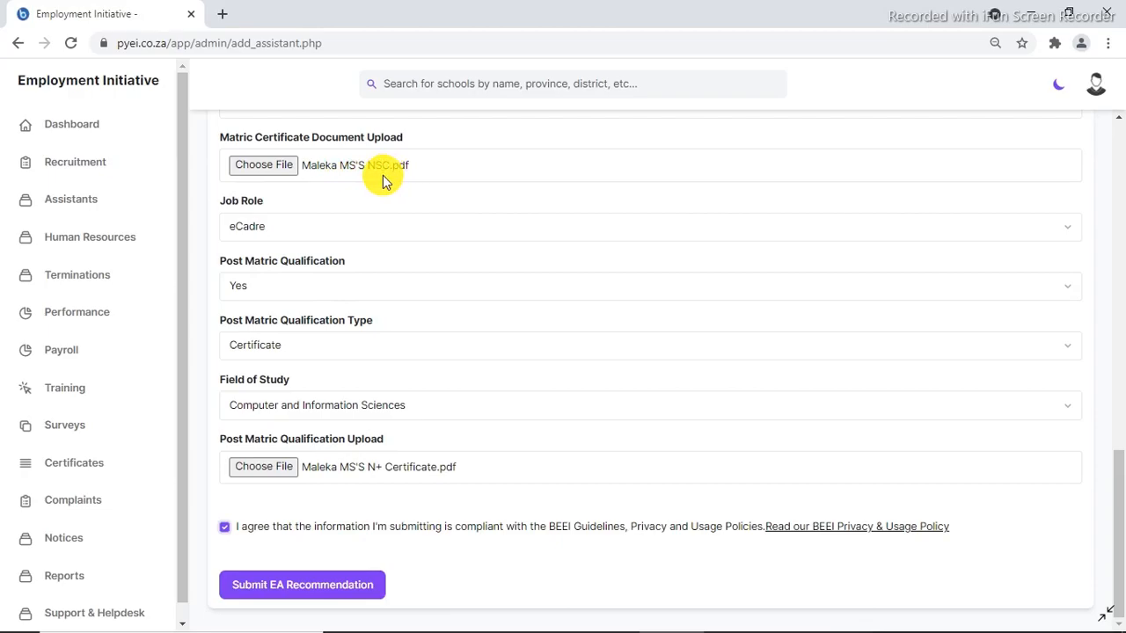
Review the captured candidate details and uploads, keeping the BEEI guidelines and privacy agreement accepted.
scroll(383, 178, "up", 7)
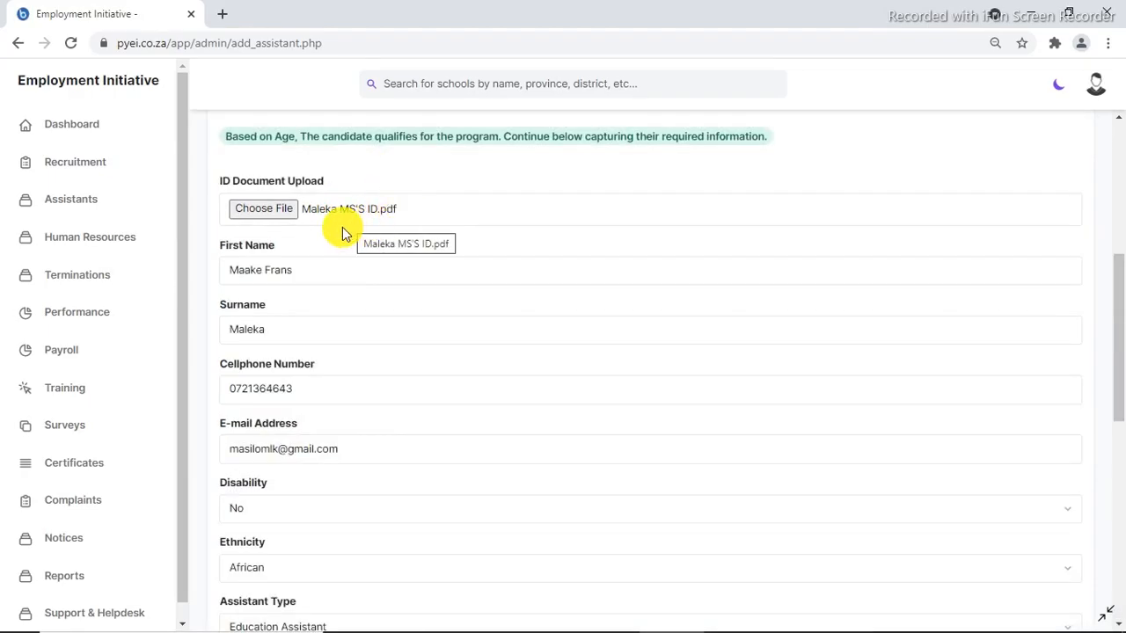
scroll(391, 237, "down", 10)
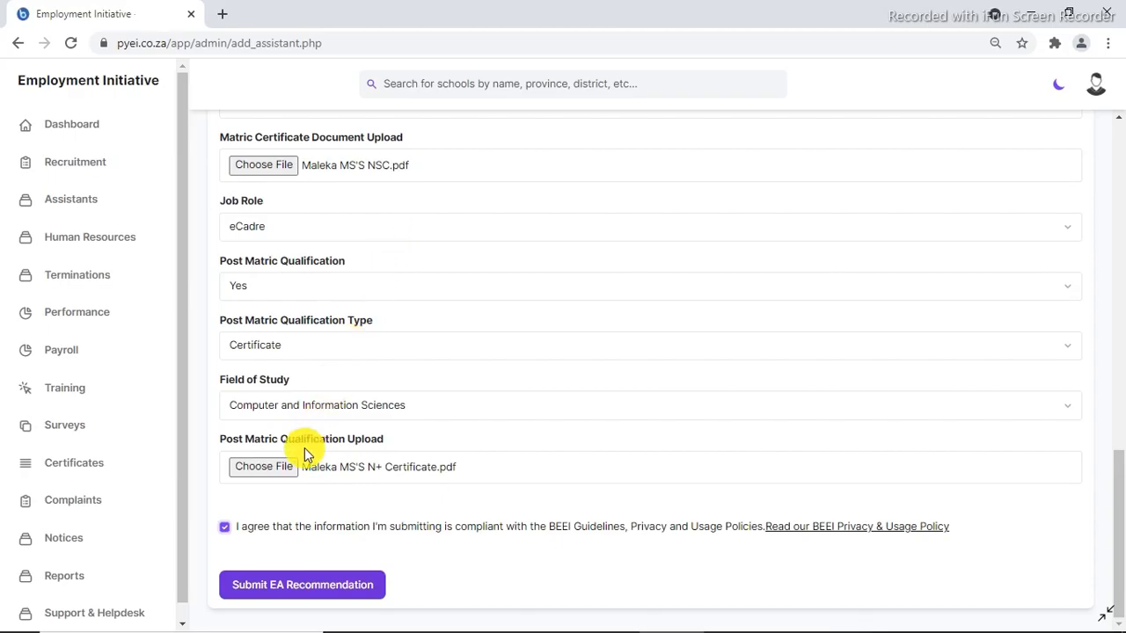
left_click(225, 528)
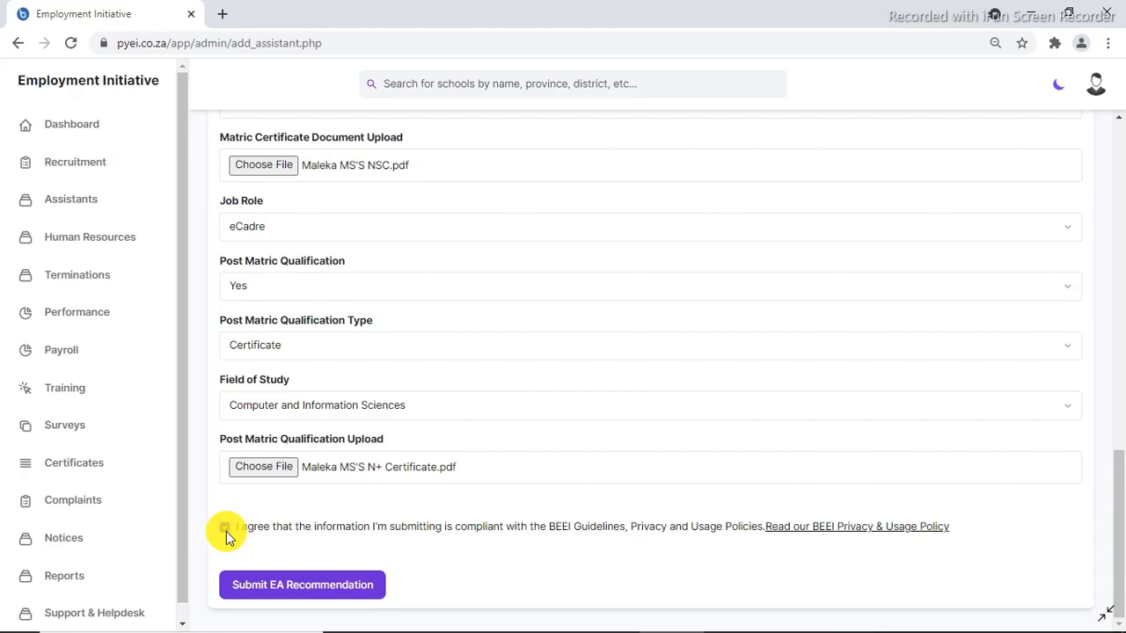
left_click(225, 528)
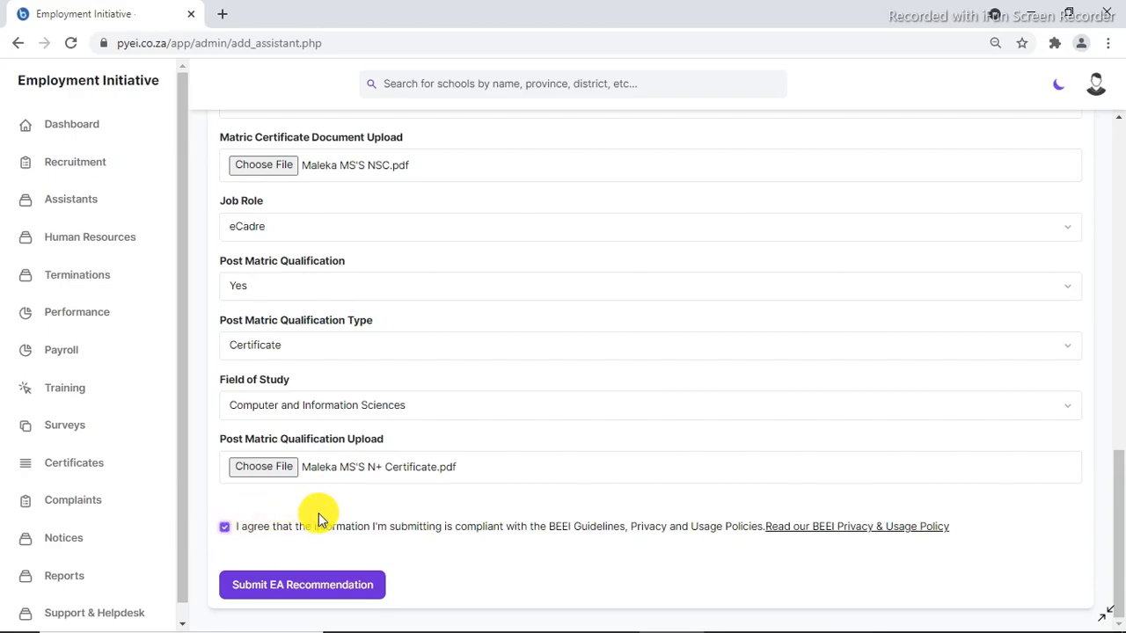
Submit the EA recommendation and acknowledge the save and document upload messages.
left_click(323, 586)
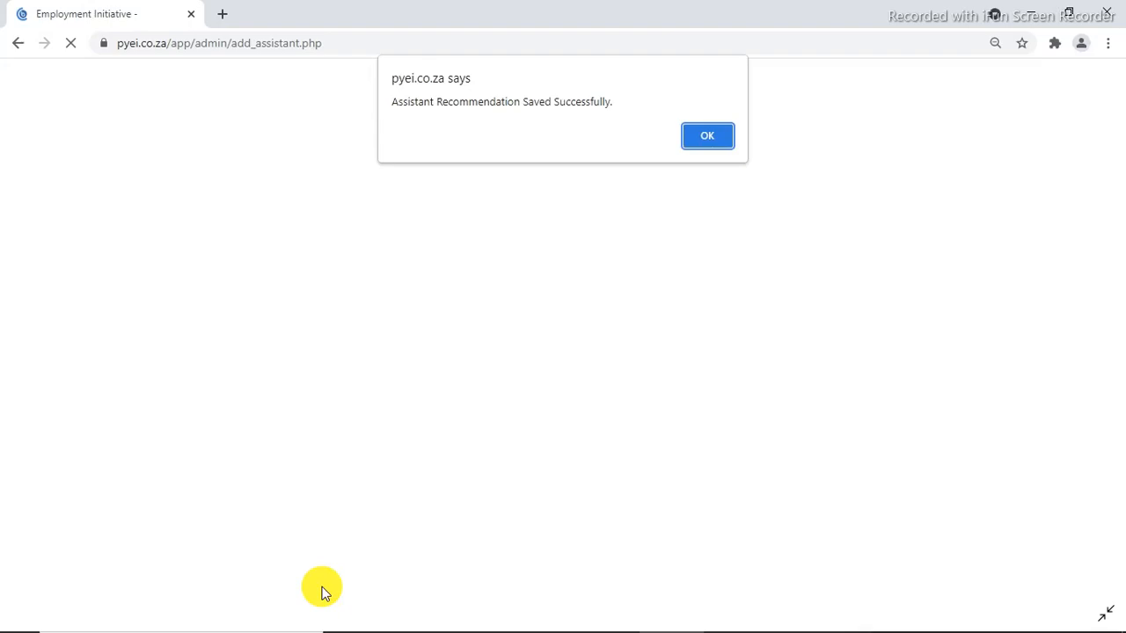
key("Return")
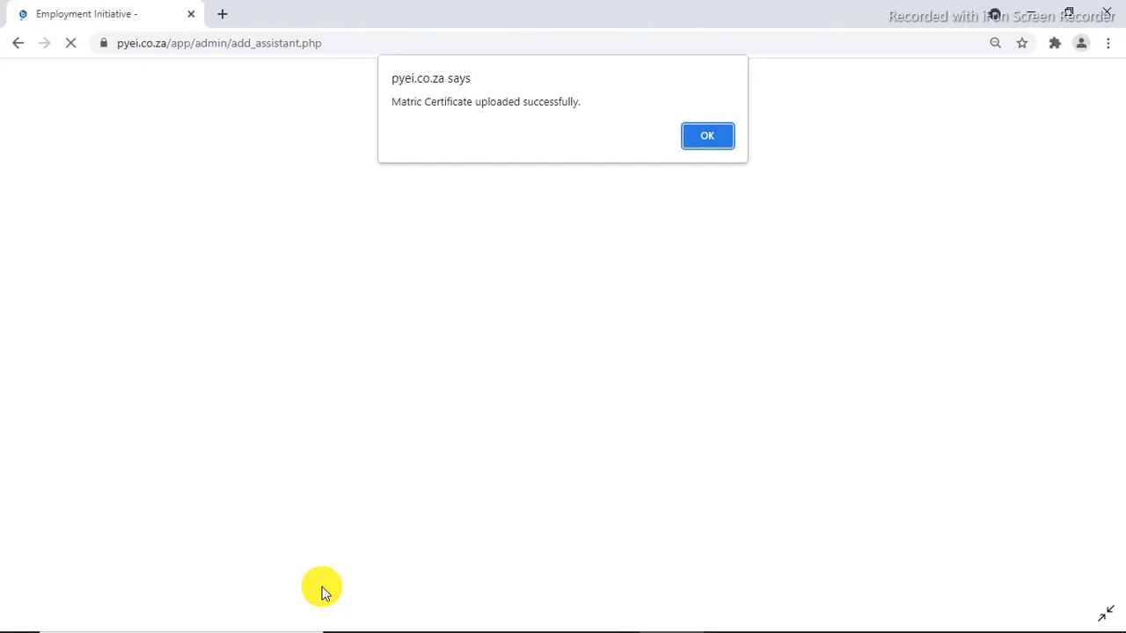
key("Return")
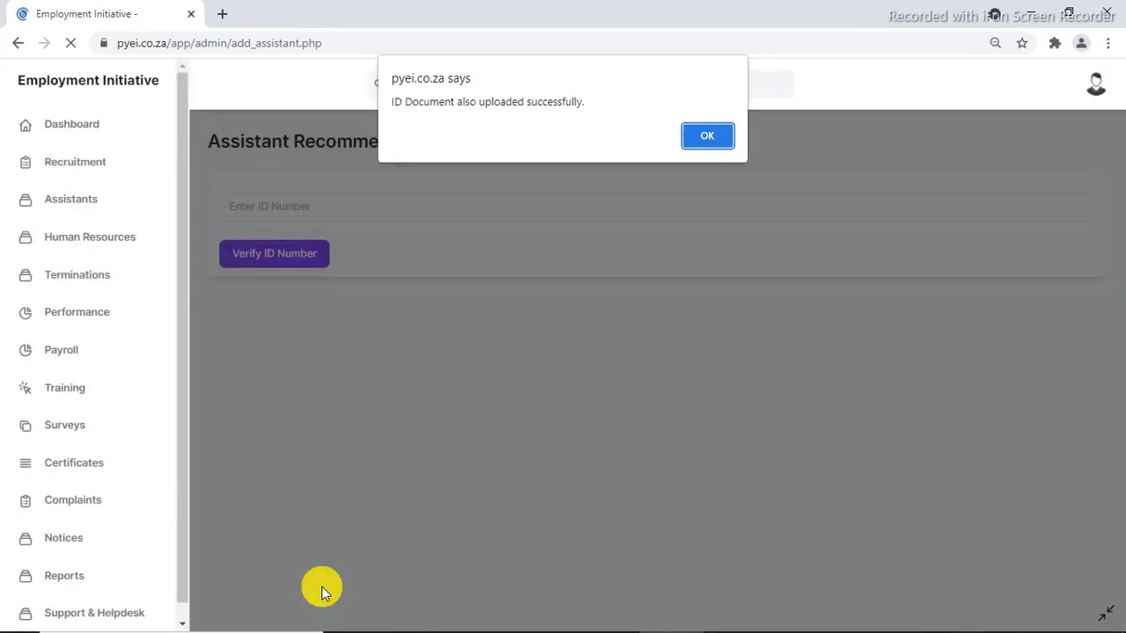
key("Return")
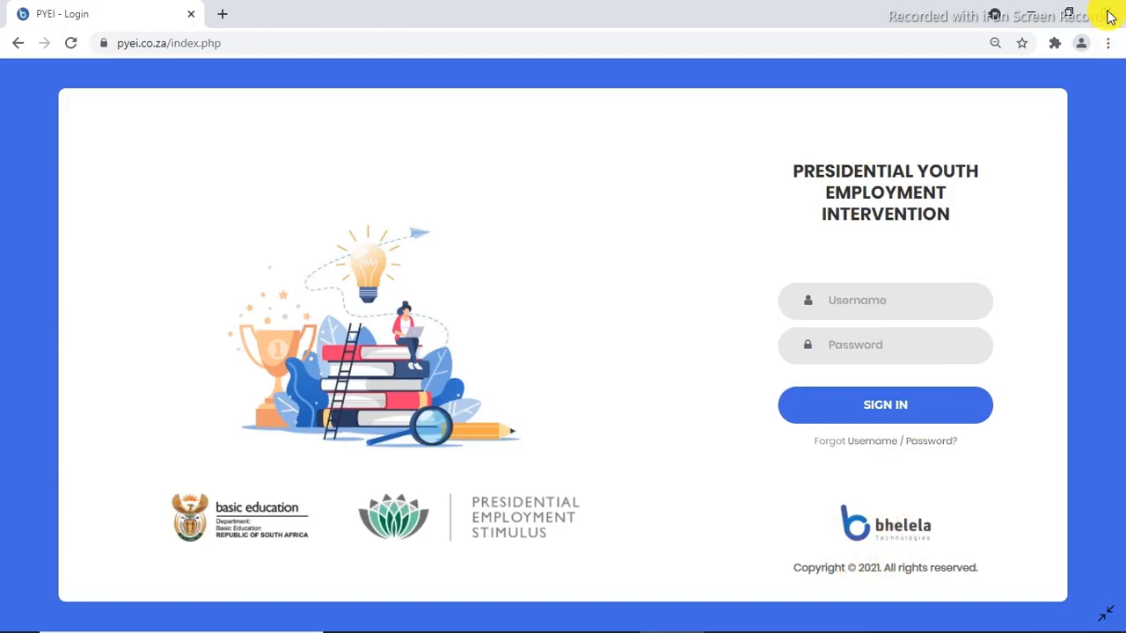
Bring up the Capturing Recruit folder window and close it to return to the desktop.
mouse_move(1119, 594)
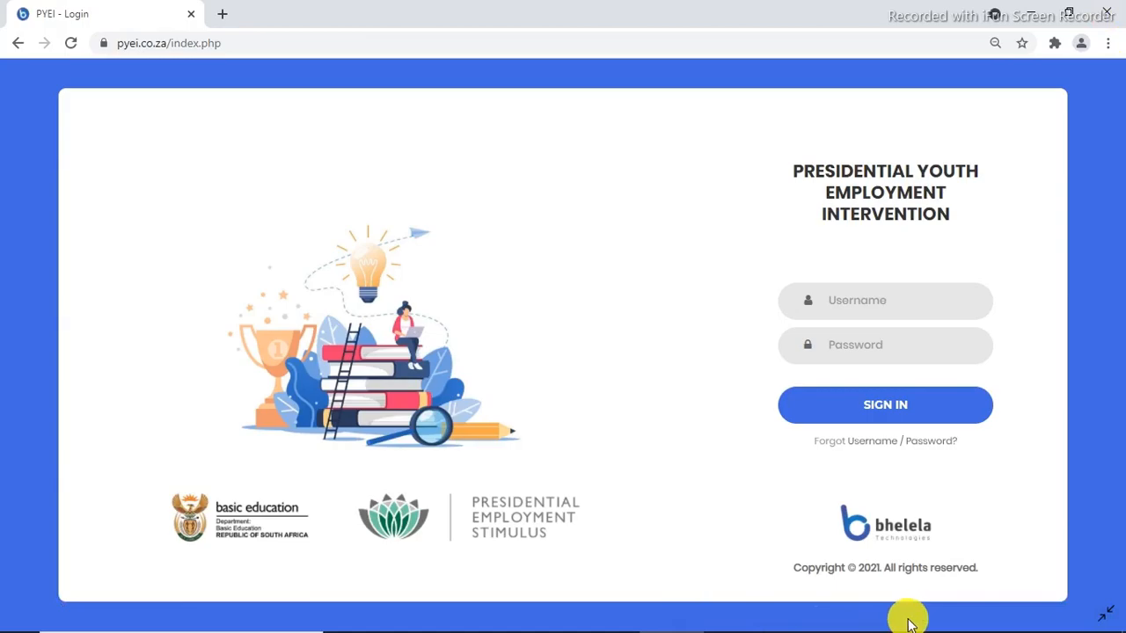
mouse_move(1055, 623)
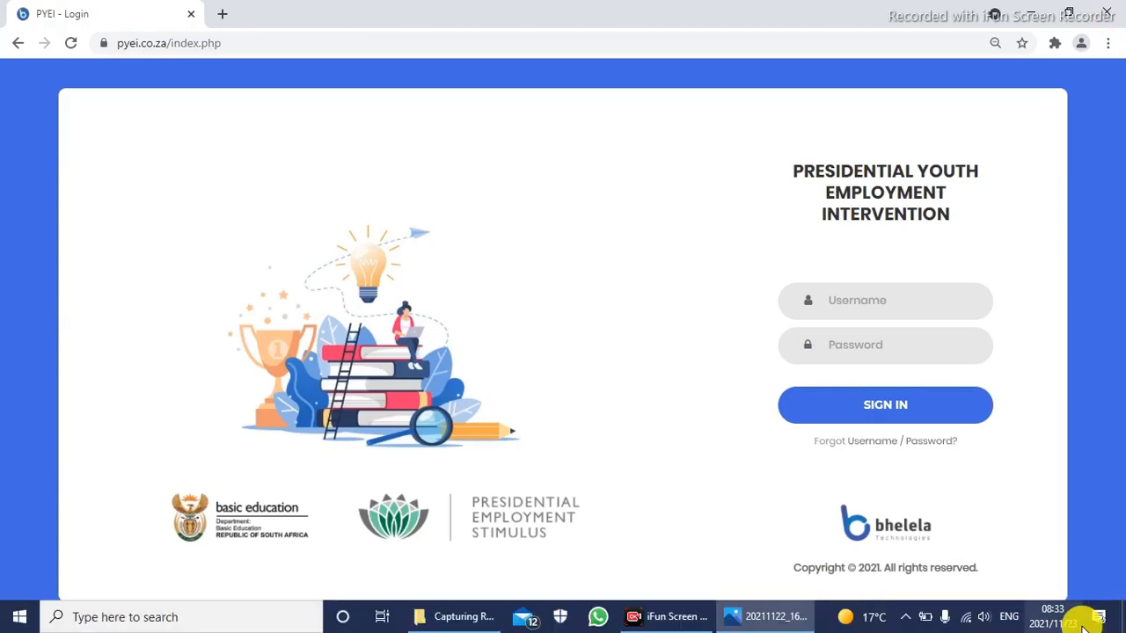
left_click(675, 629)
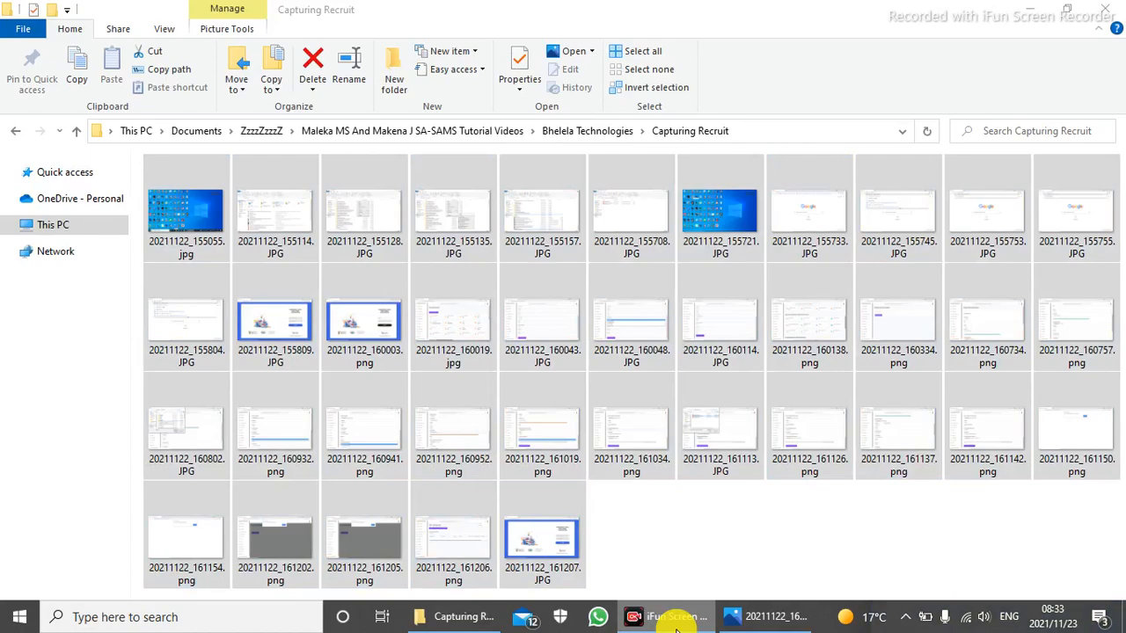
left_click(676, 629)
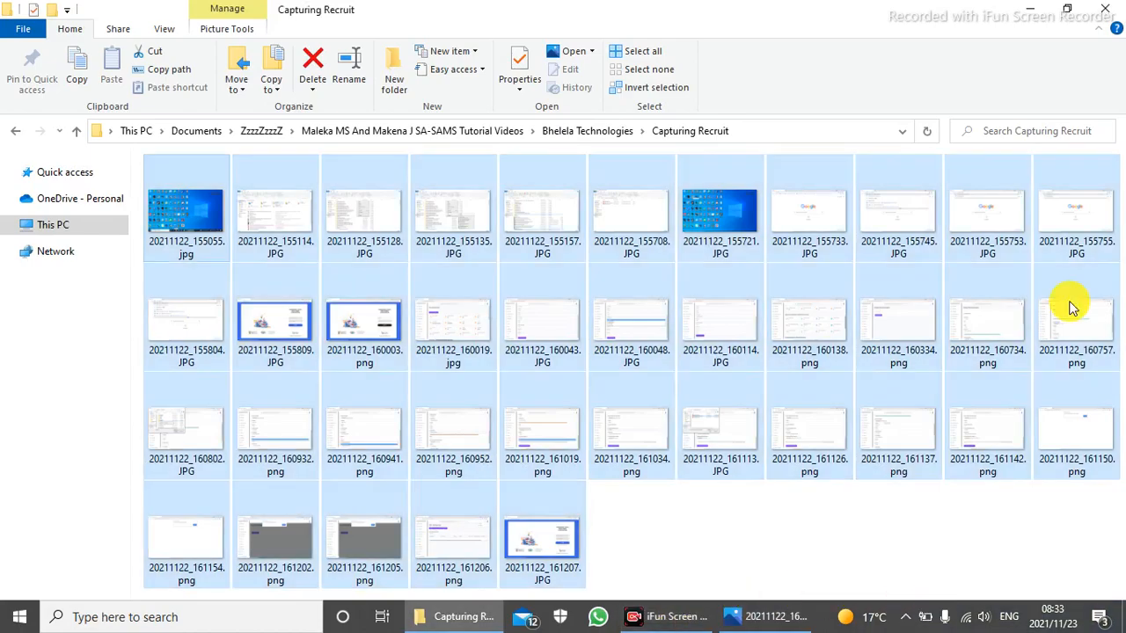
left_click(1111, 8)
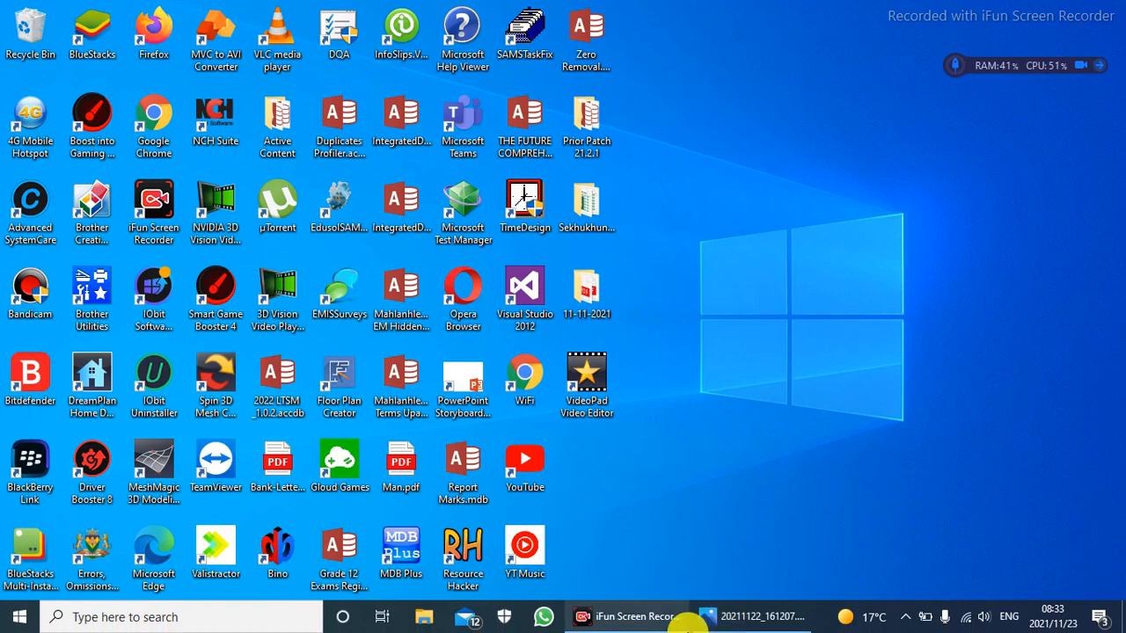